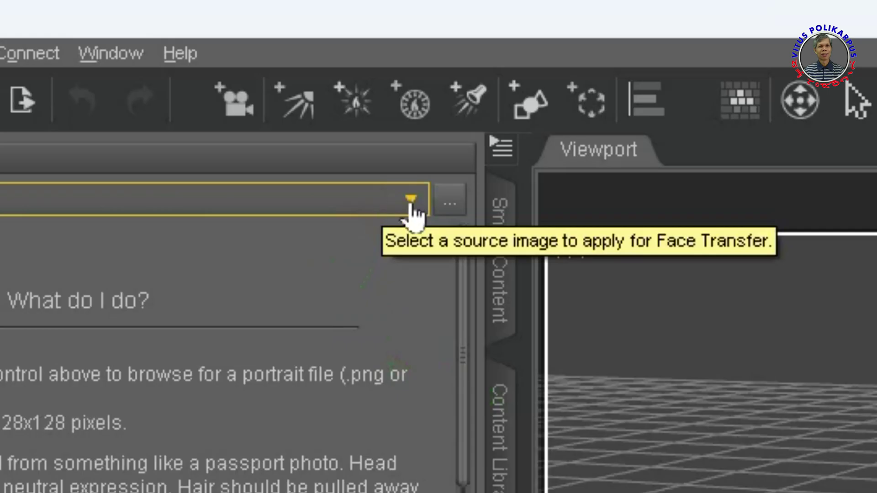
Step: Load IMG_20230515_155214.jpg from the 15 Mei 2023 folder as the Face Transfer source image
{"action": "left_click", "coordinate": [449, 205]}
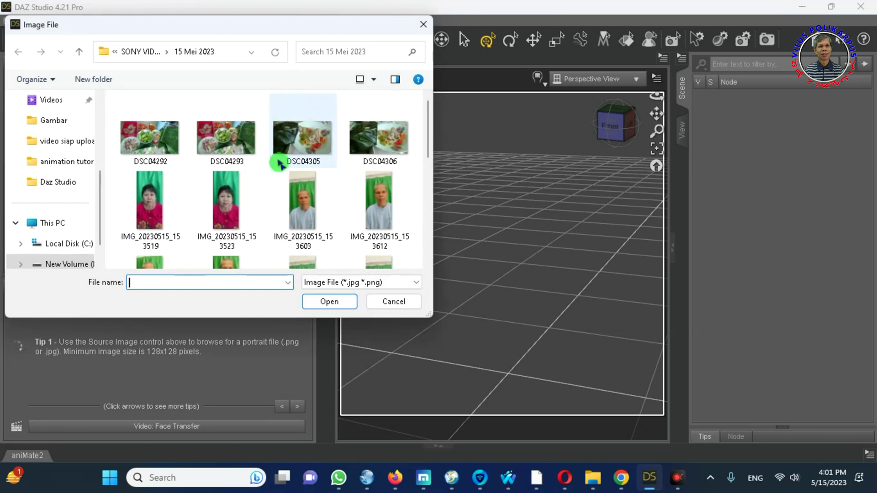
{"action": "scroll", "coordinate": [310, 183], "scroll_direction": "down", "scroll_amount": 8}
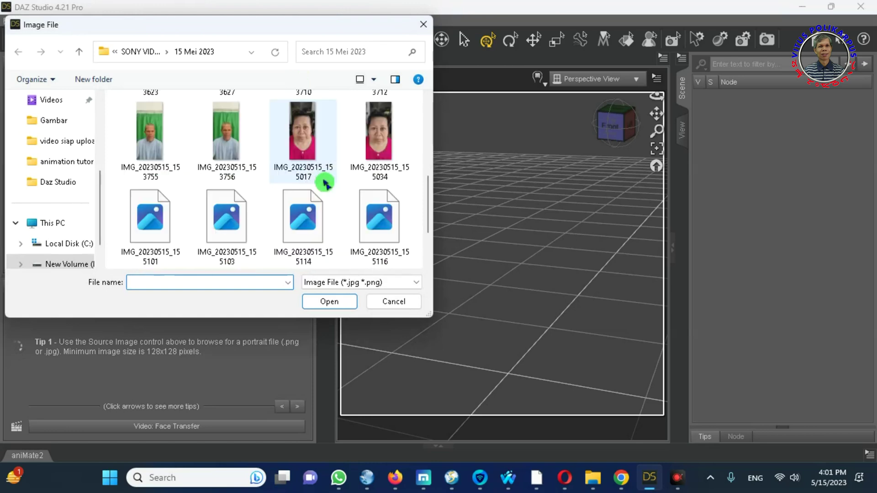
{"action": "scroll", "coordinate": [349, 237], "scroll_direction": "up", "scroll_amount": 2}
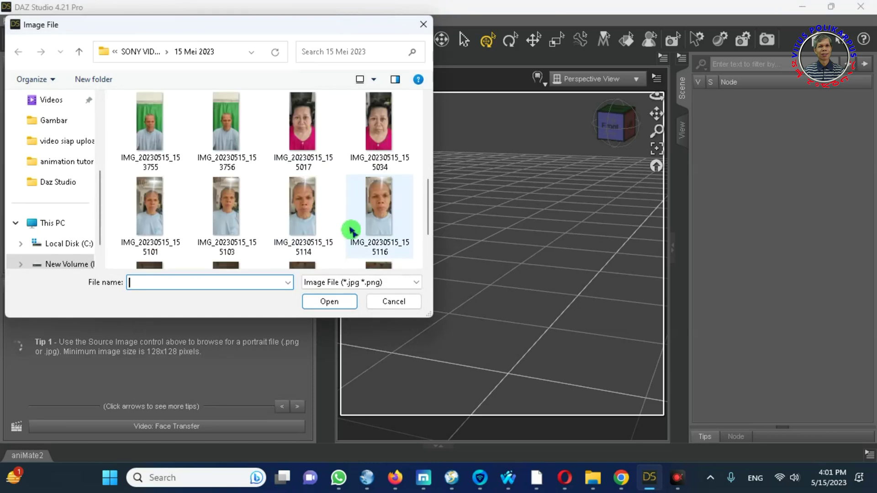
{"action": "scroll", "coordinate": [333, 239], "scroll_direction": "down", "scroll_amount": 2}
{"action": "left_click", "coordinate": [300, 224]}
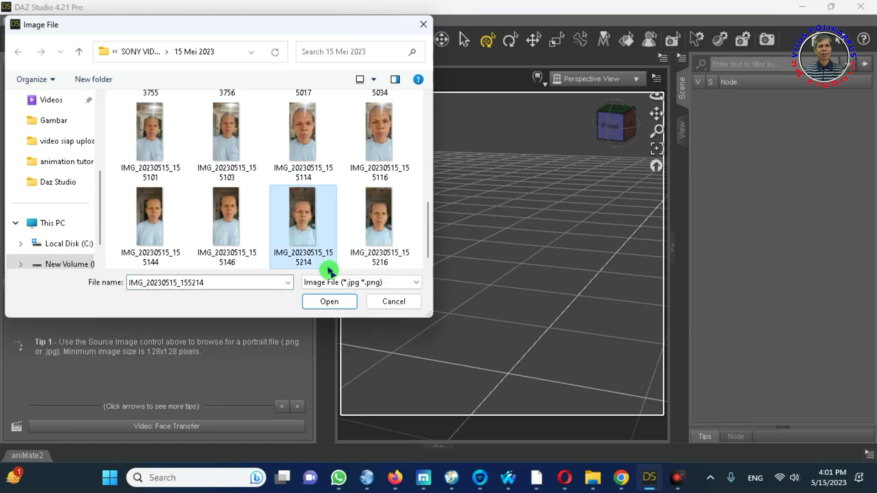
{"action": "left_click", "coordinate": [329, 305]}
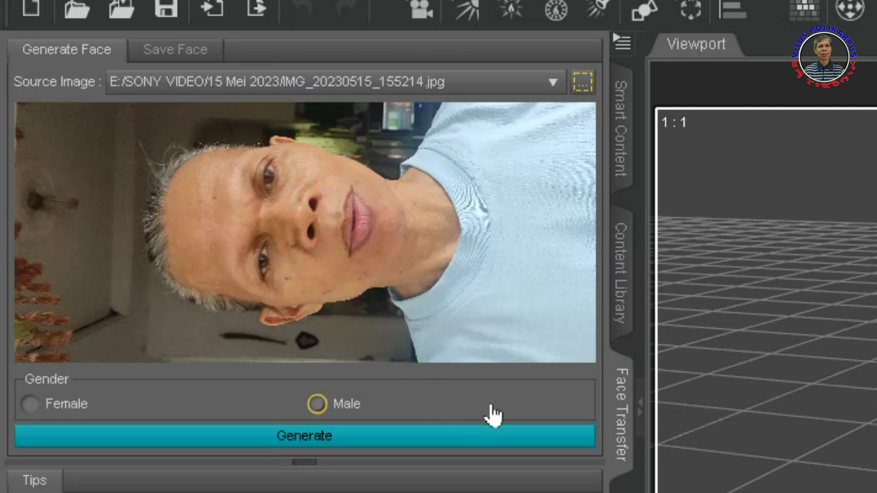
Step: Generate a Genesis 8 Male with the portrait's face and frame its head face-on
{"action": "left_click", "coordinate": [318, 408]}
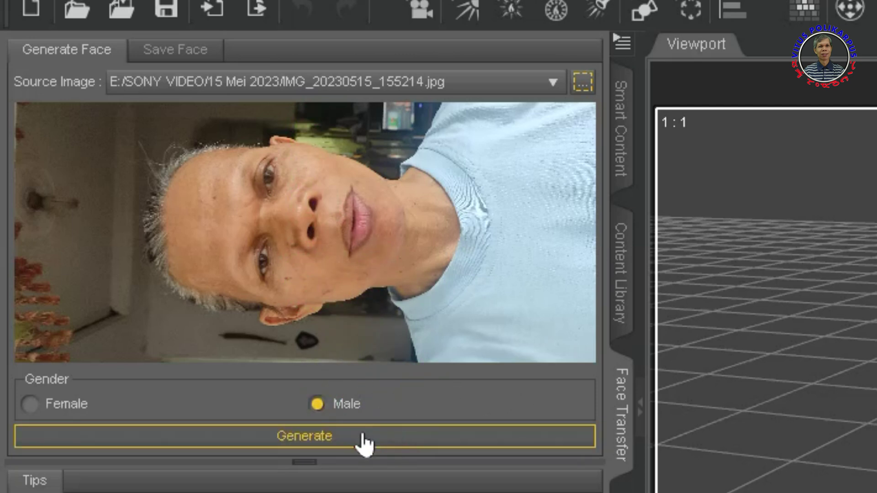
{"action": "left_click", "coordinate": [362, 437]}
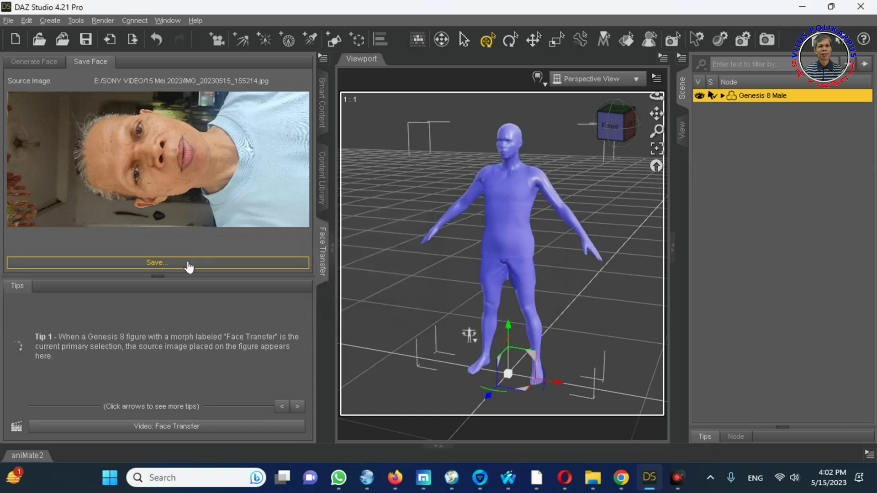
{"action": "left_click_drag", "start_coordinate": [656, 115], "coordinate": [653, 218]}
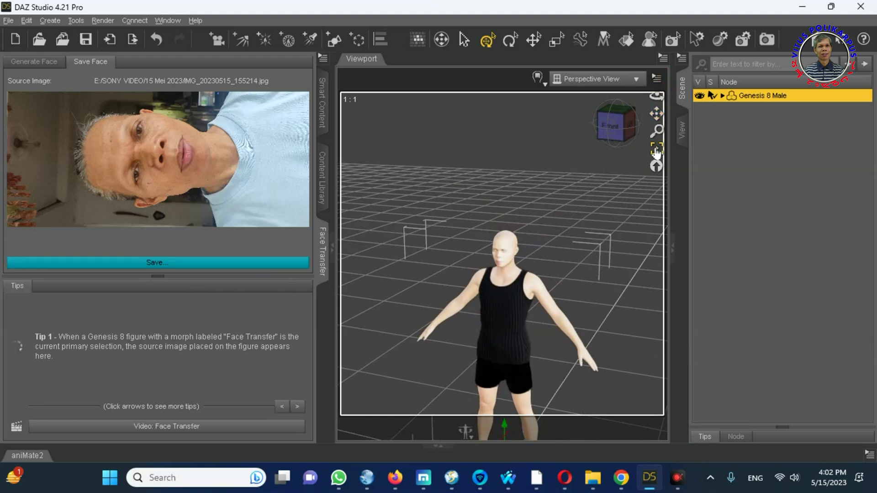
{"action": "left_click_drag", "start_coordinate": [659, 124], "coordinate": [696, 39]}
{"action": "left_click_drag", "start_coordinate": [656, 97], "coordinate": [656, 116]}
{"action": "left_click", "coordinate": [652, 132]}
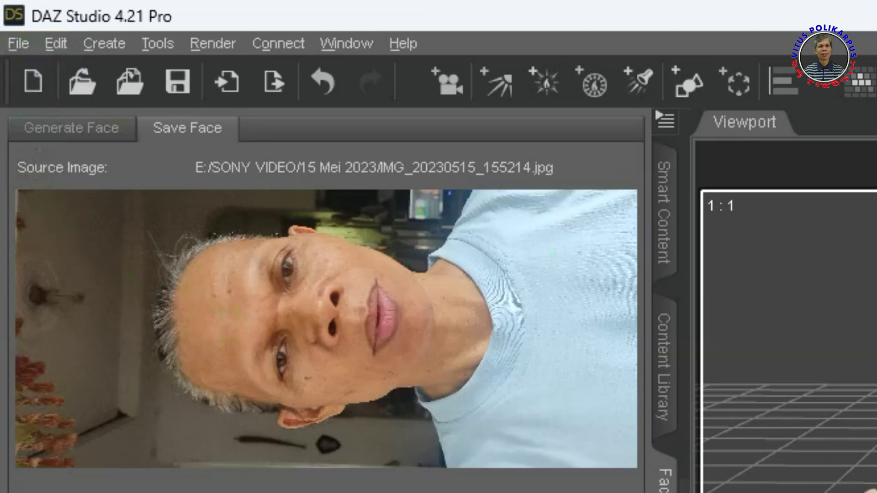
Step: Save the scene as WajahKu.duf, accepting the default scene save options
{"action": "left_click", "coordinate": [19, 43]}
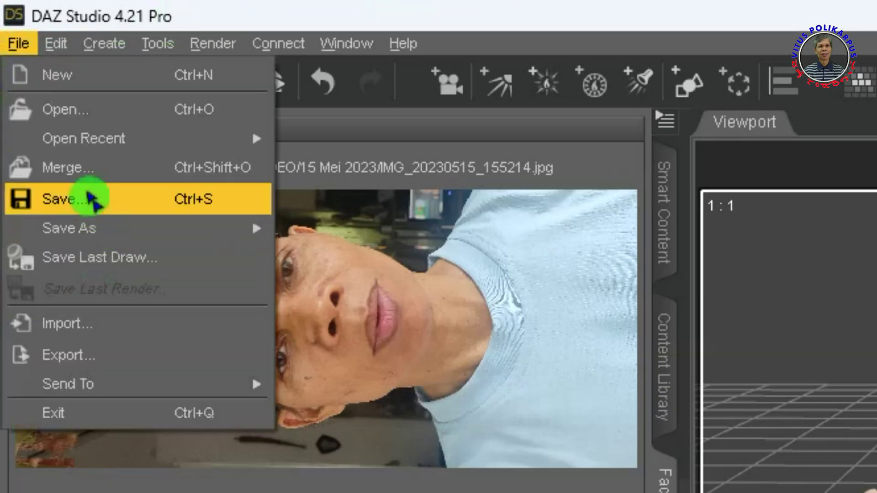
{"action": "left_click", "coordinate": [88, 197]}
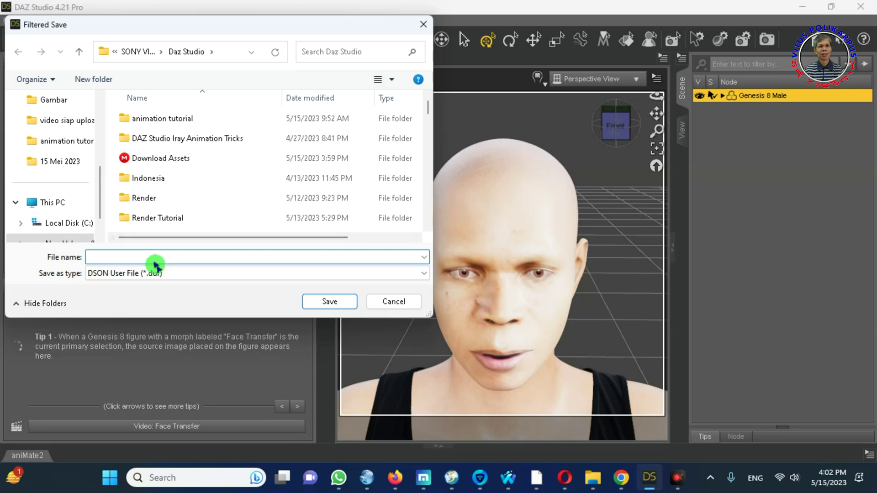
{"action": "left_click", "coordinate": [154, 262]}
{"action": "type", "text": "Waj"}
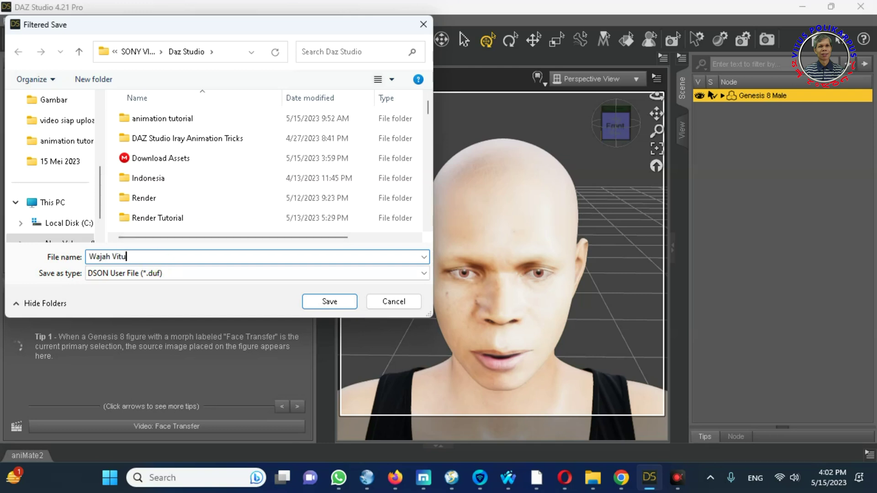
{"action": "type", "text": "ahKu"}
{"action": "left_click", "coordinate": [329, 301]}
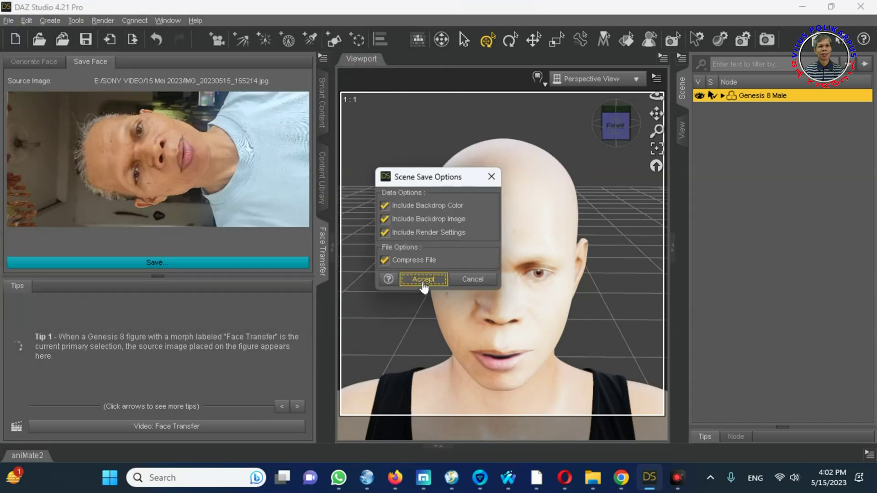
{"action": "left_click", "coordinate": [425, 279]}
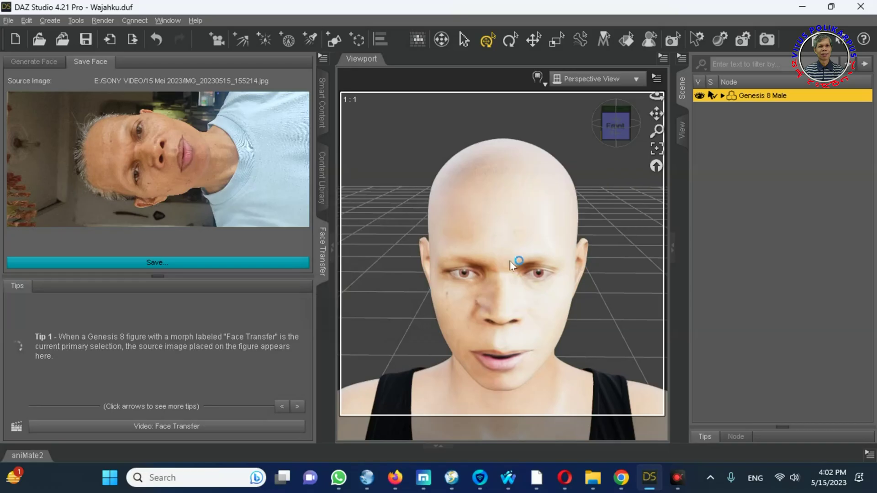
{"action": "left_click", "coordinate": [8, 20]}
Step: Start a new scene and clear the recent and current Face Transfer source images
{"action": "left_click", "coordinate": [18, 36]}
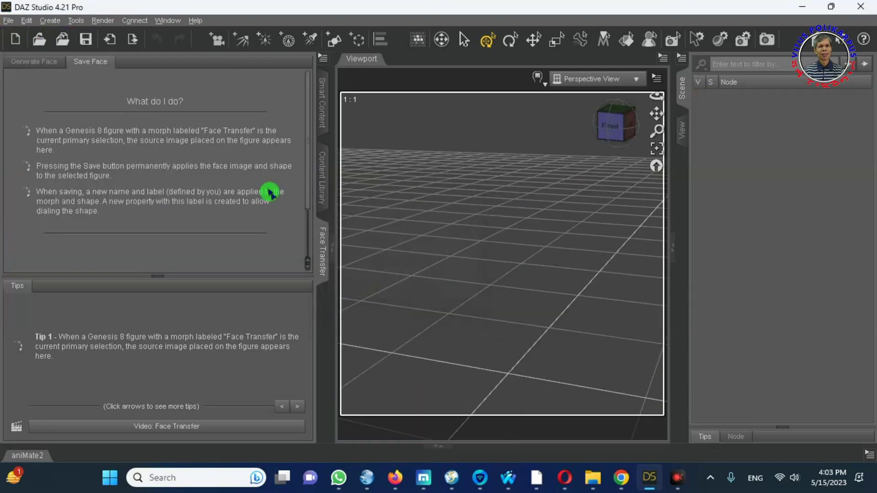
{"action": "left_click", "coordinate": [30, 64]}
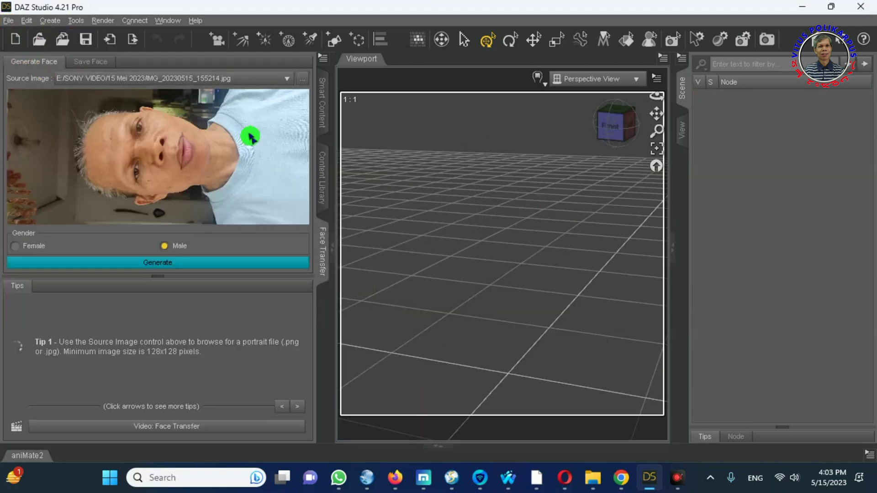
{"action": "left_click", "coordinate": [287, 79]}
{"action": "left_click", "coordinate": [137, 107]}
{"action": "left_click", "coordinate": [437, 251]}
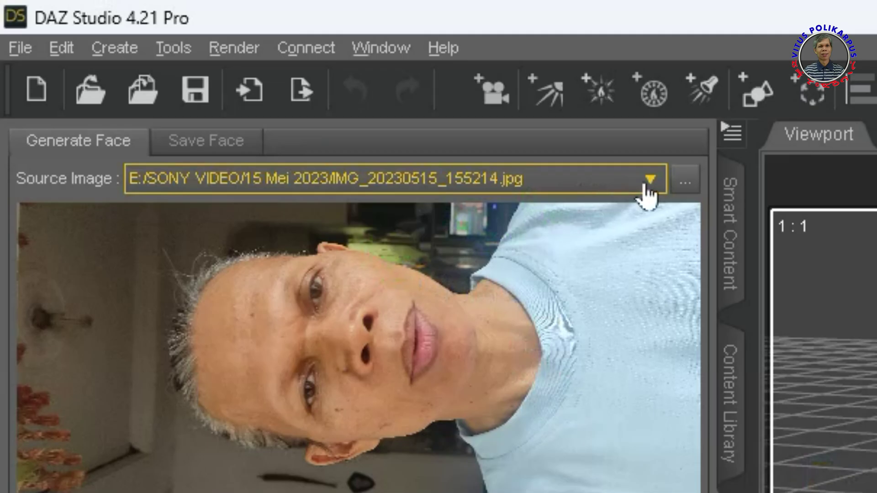
{"action": "left_click", "coordinate": [286, 78]}
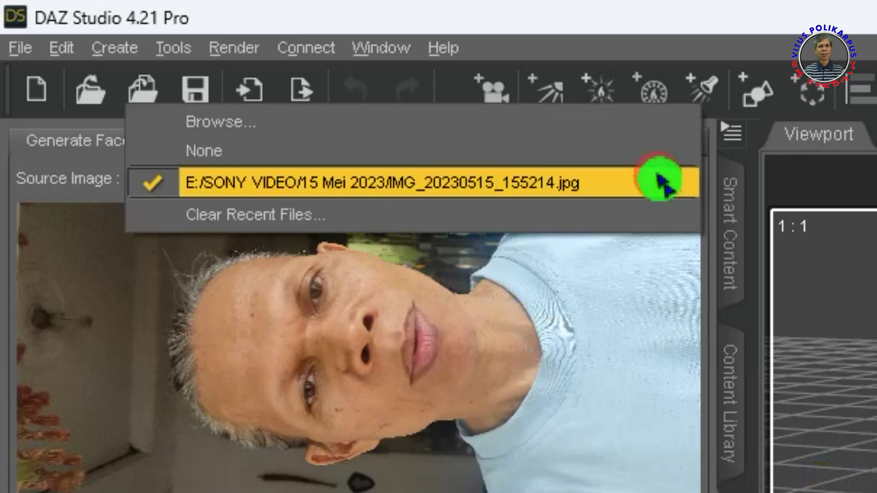
{"action": "left_click", "coordinate": [242, 153]}
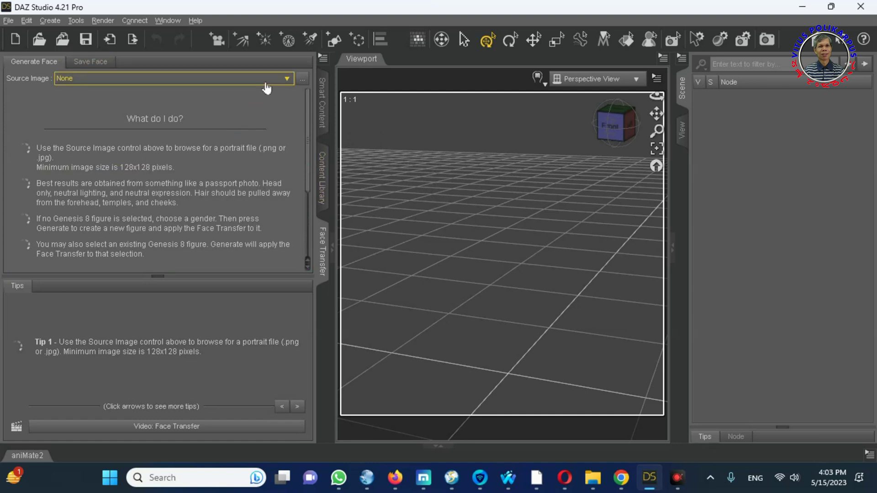
Step: Load IMG_20230515_155017.jpg as the new Face Transfer source image
{"action": "left_click", "coordinate": [298, 80]}
{"action": "scroll", "coordinate": [352, 221], "scroll_direction": "down", "scroll_amount": 5}
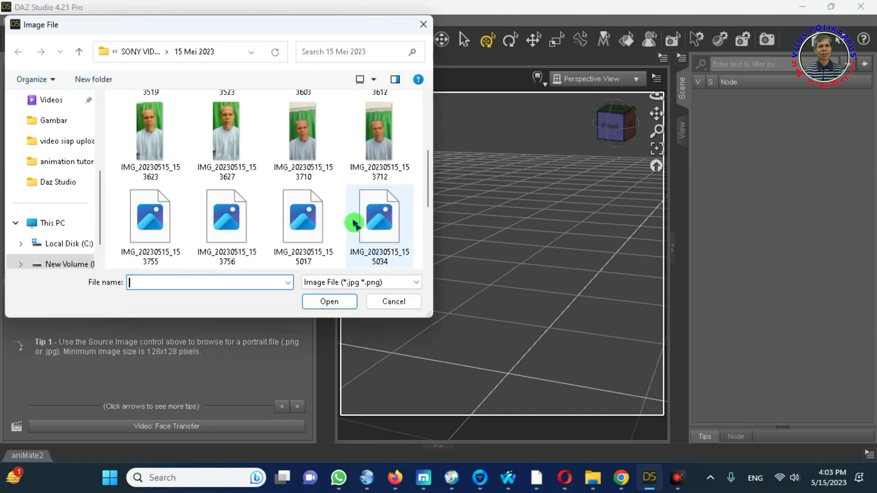
{"action": "left_click", "coordinate": [302, 205]}
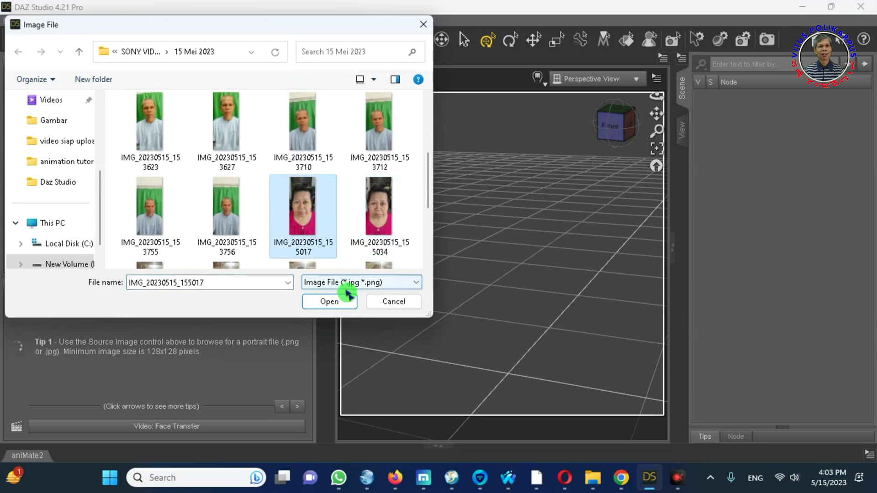
{"action": "left_click", "coordinate": [329, 302]}
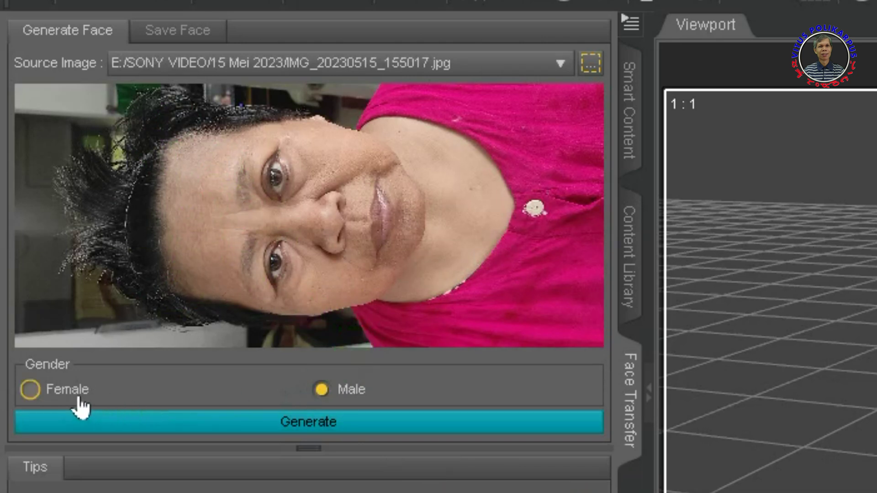
Step: Set gender to Female and generate the figure's face from the photo
{"action": "left_click", "coordinate": [30, 391]}
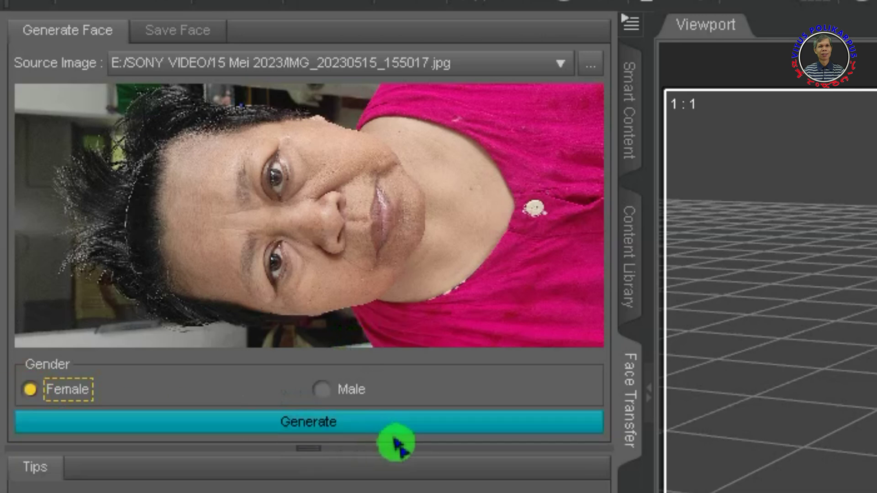
{"action": "left_click", "coordinate": [343, 431]}
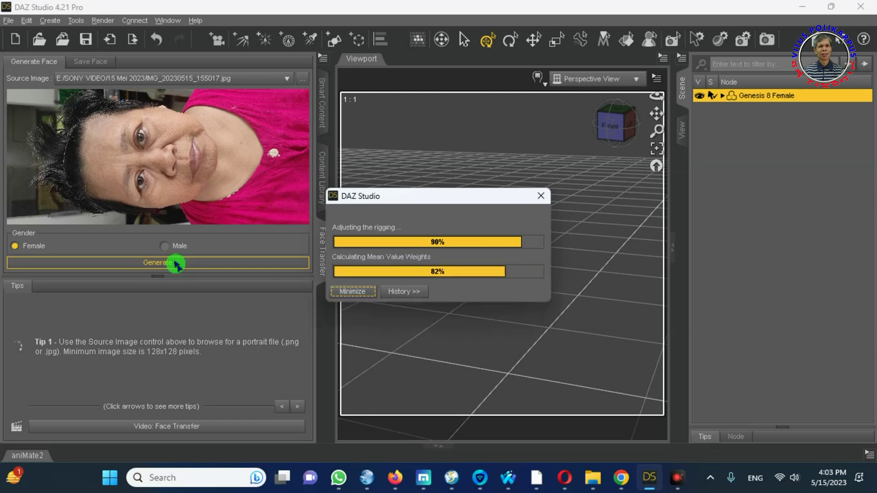
{"action": "left_click", "coordinate": [176, 268]}
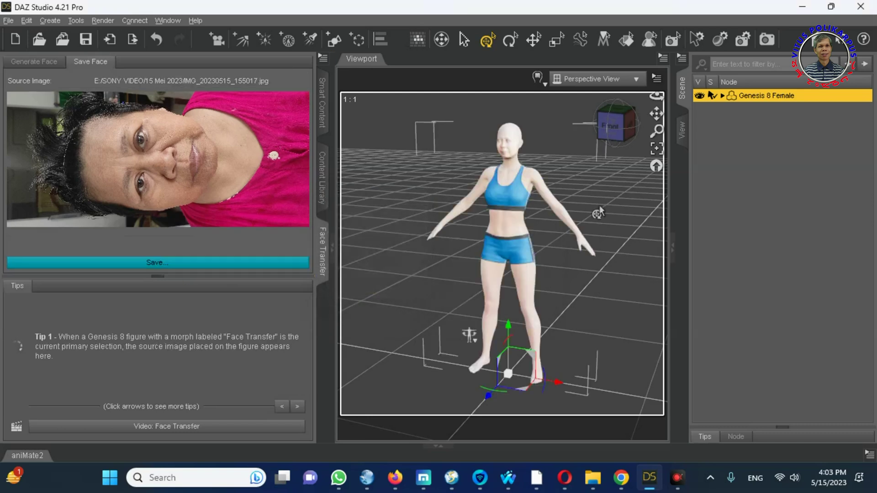
Step: Pan, zoom and orbit the view to inspect the generated face up close
{"action": "left_click_drag", "start_coordinate": [656, 113], "coordinate": [650, 238]}
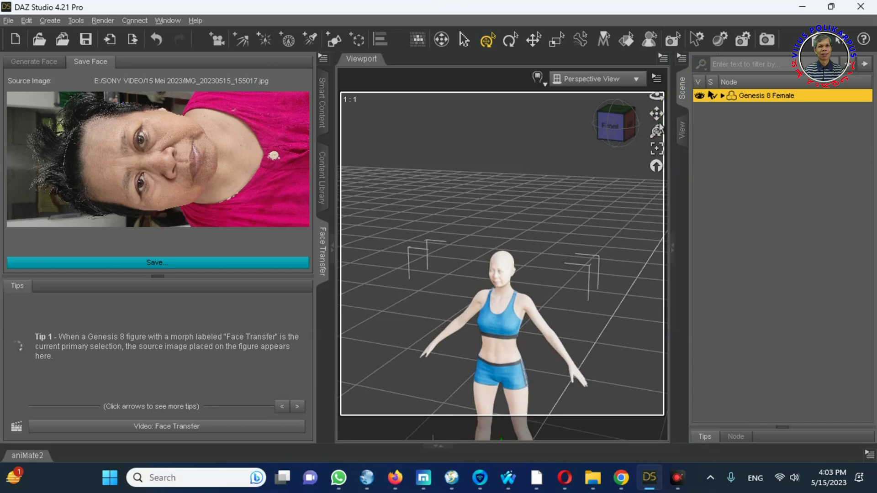
{"action": "left_click", "coordinate": [658, 126]}
{"action": "left_click_drag", "start_coordinate": [657, 128], "coordinate": [657, 168]}
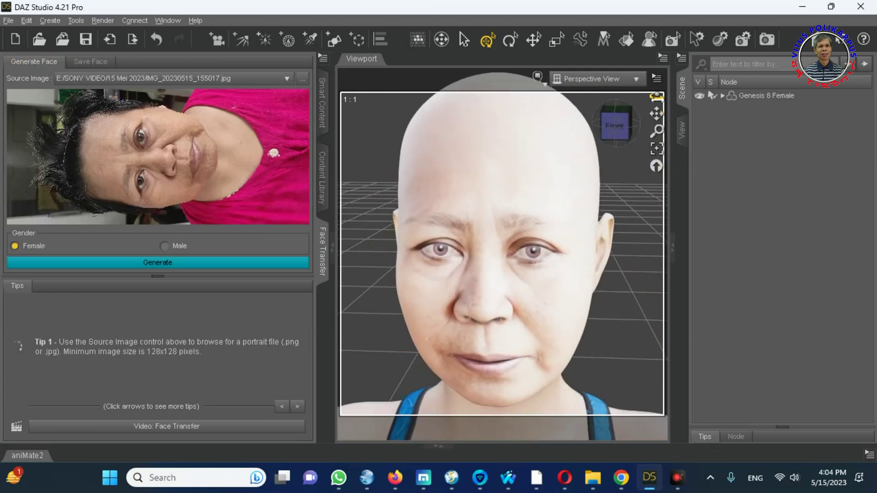
{"action": "left_click_drag", "start_coordinate": [656, 96], "coordinate": [668, 101]}
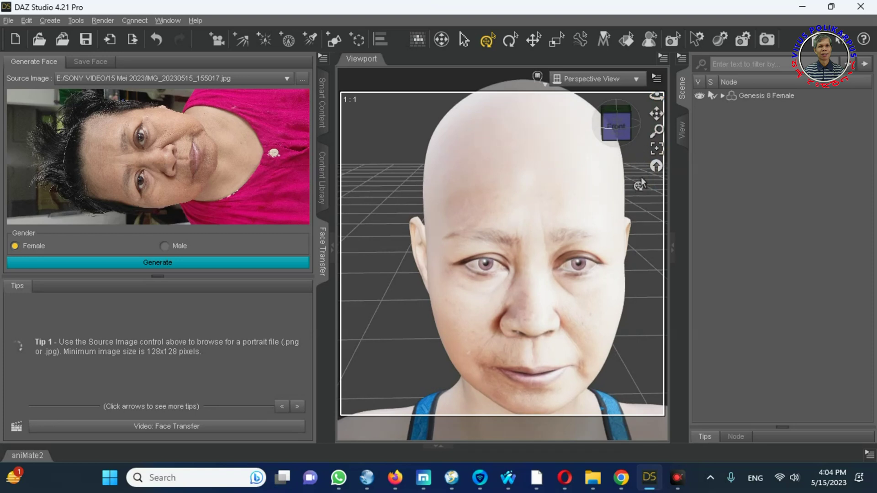
{"action": "scroll", "coordinate": [630, 179], "scroll_direction": "up", "scroll_amount": 3}
{"action": "scroll", "coordinate": [629, 184], "scroll_direction": "down", "scroll_amount": 3}
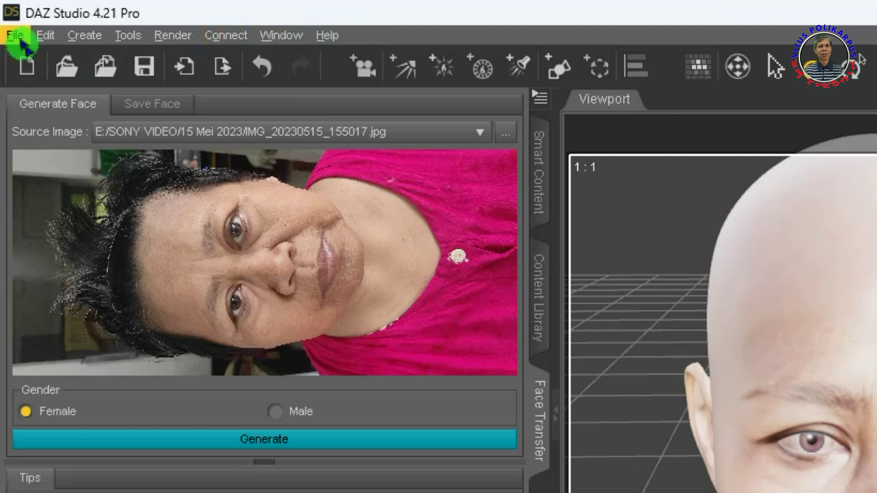
Step: Save the female figure scene as Istriku.duf with default save options
{"action": "left_click", "coordinate": [9, 21]}
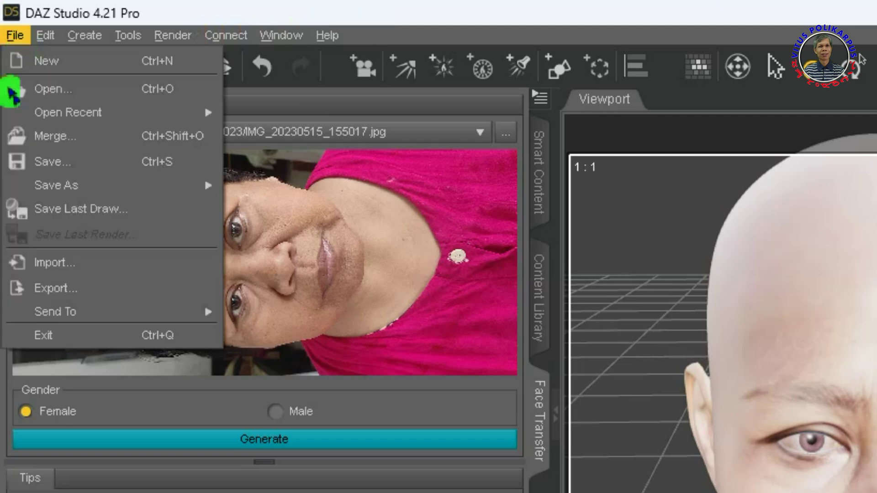
{"action": "left_click", "coordinate": [55, 161]}
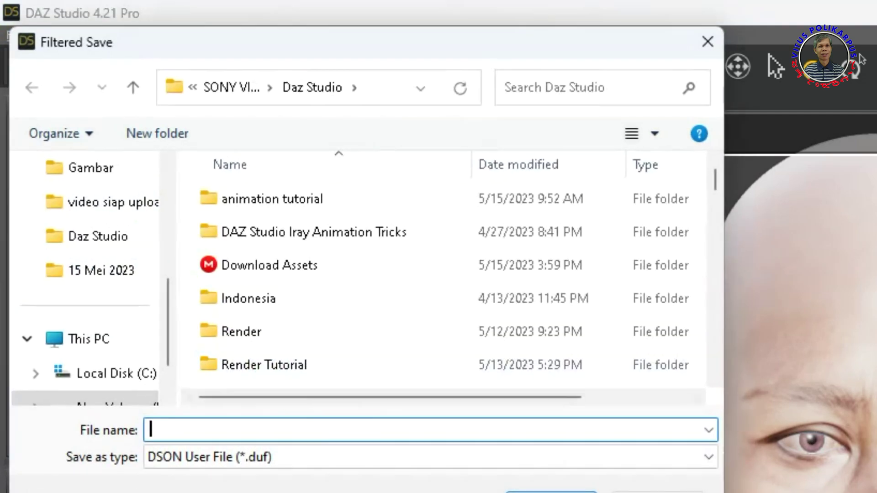
{"action": "type", "text": "Istriku"}
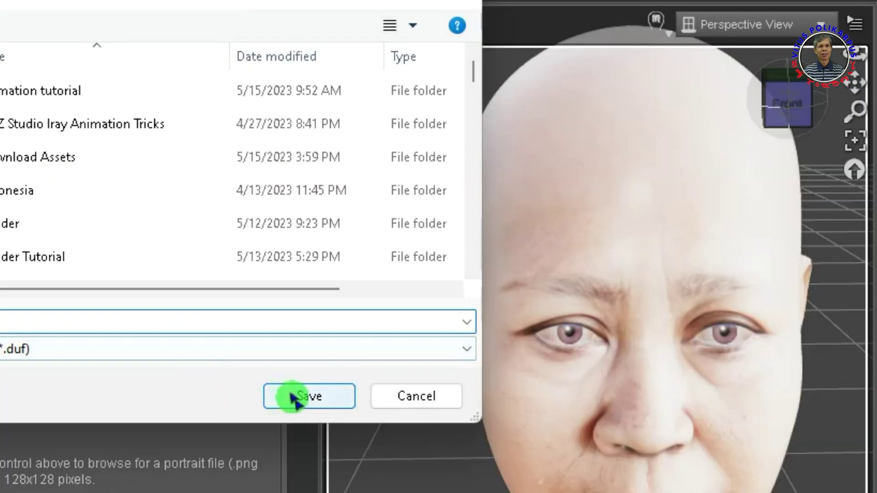
{"action": "left_click", "coordinate": [552, 492]}
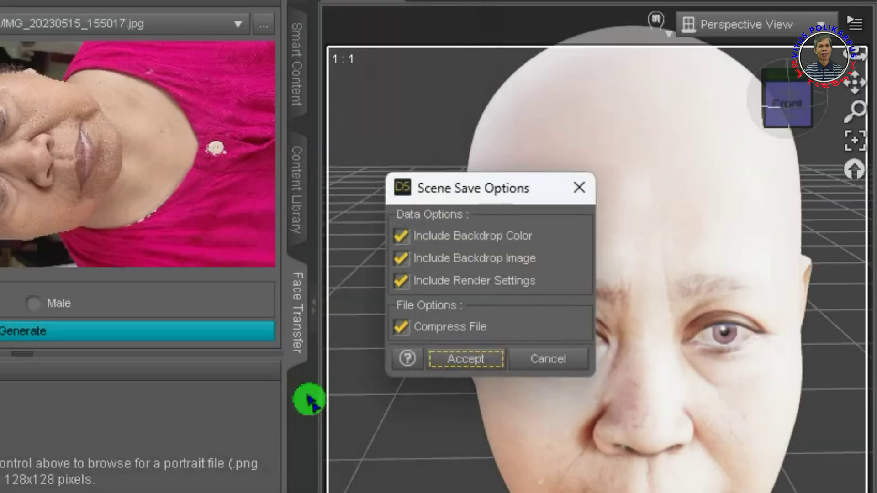
{"action": "left_click", "coordinate": [471, 360]}
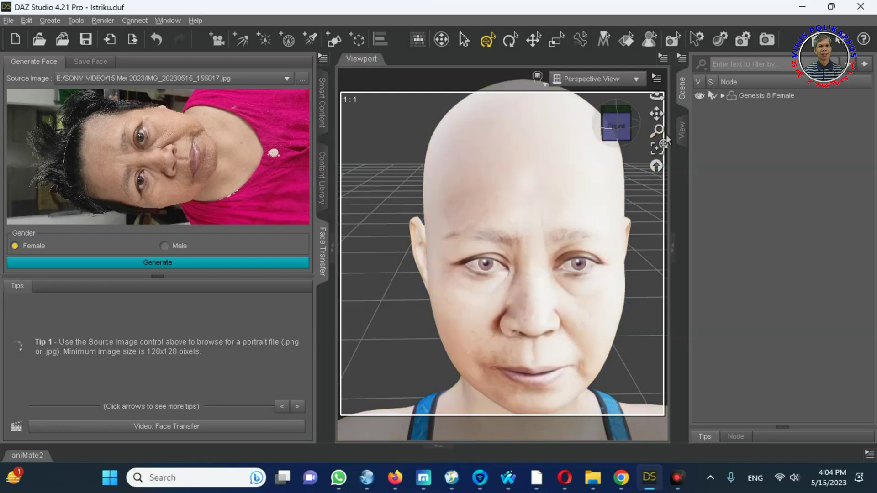
Step: Zoom out and pan until the full-length female figure is centered on the grid
{"action": "left_click_drag", "start_coordinate": [656, 131], "coordinate": [662, 179]}
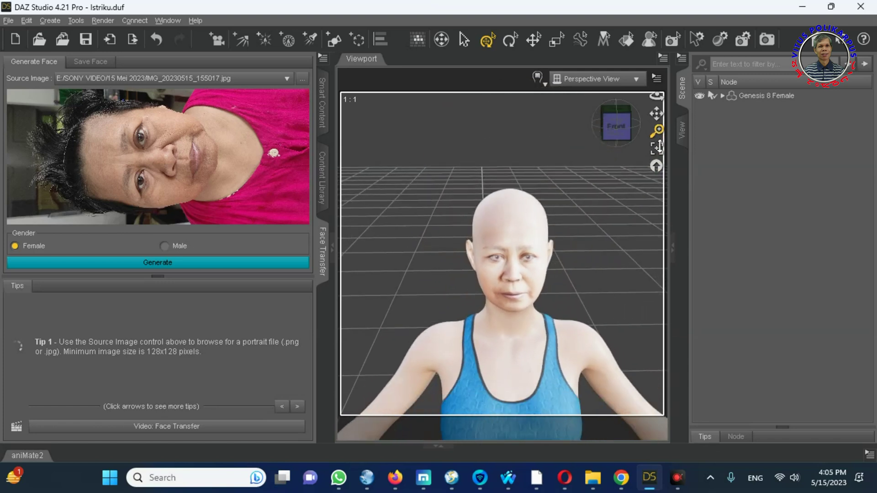
{"action": "left_click_drag", "start_coordinate": [657, 113], "coordinate": [653, 75]}
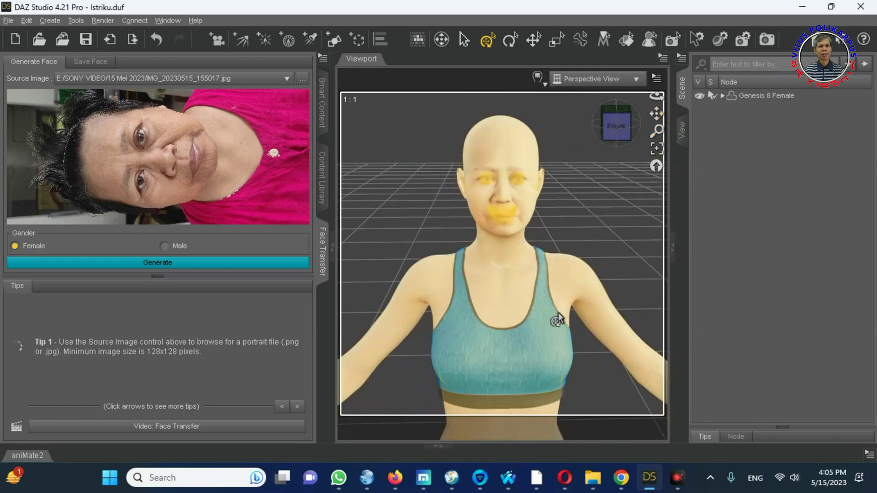
{"action": "scroll", "coordinate": [588, 346], "scroll_direction": "up", "scroll_amount": 5}
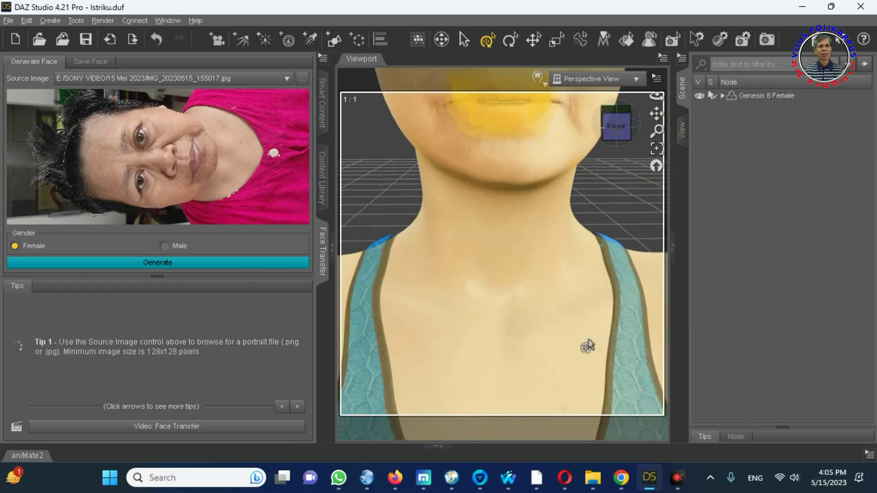
{"action": "scroll", "coordinate": [588, 346], "scroll_direction": "down", "scroll_amount": 10}
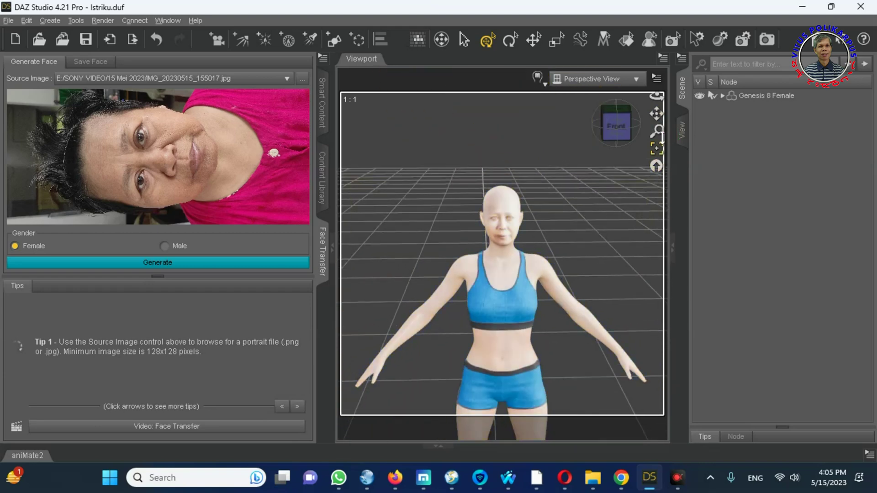
{"action": "left_click_drag", "start_coordinate": [656, 117], "coordinate": [626, 221]}
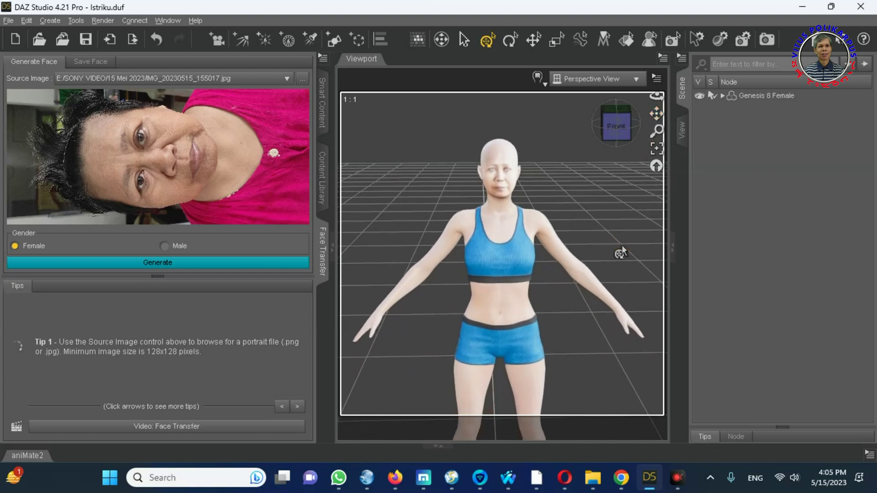
{"action": "scroll", "coordinate": [622, 252], "scroll_direction": "down", "scroll_amount": 8}
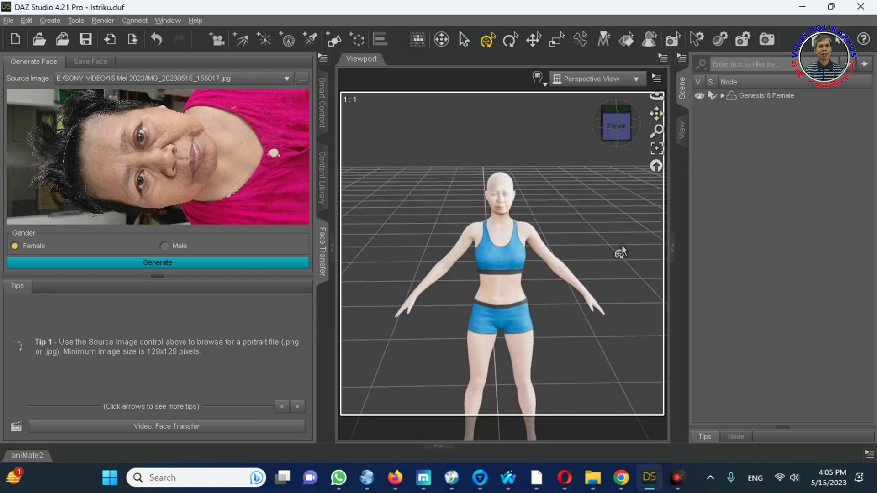
{"action": "left_click_drag", "start_coordinate": [657, 114], "coordinate": [657, 90]}
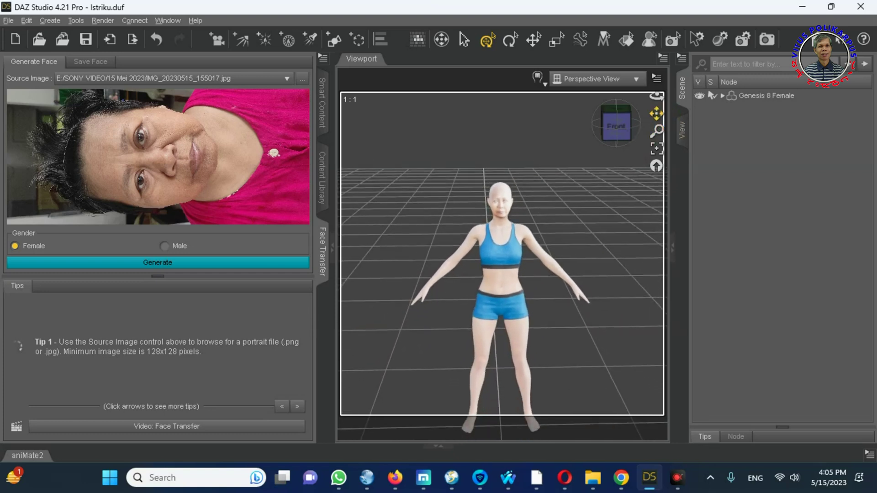
{"action": "left_click_drag", "start_coordinate": [655, 139], "coordinate": [654, 149]}
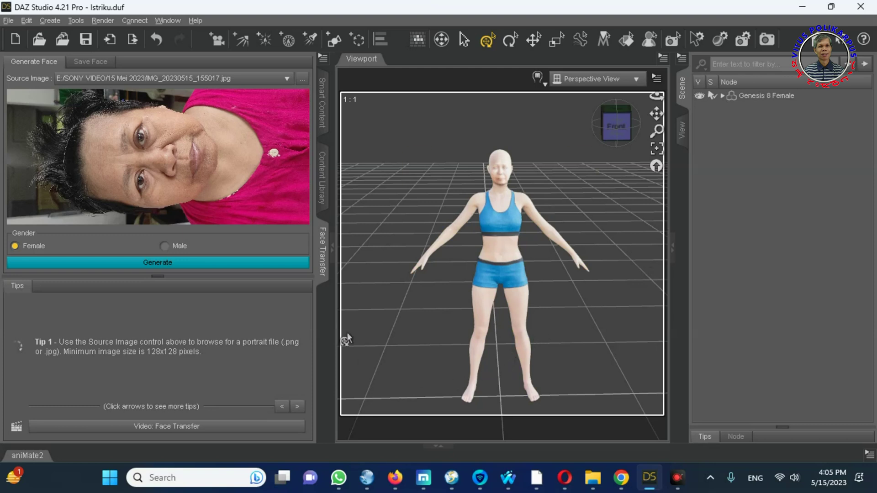
{"action": "left_click", "coordinate": [315, 263]}
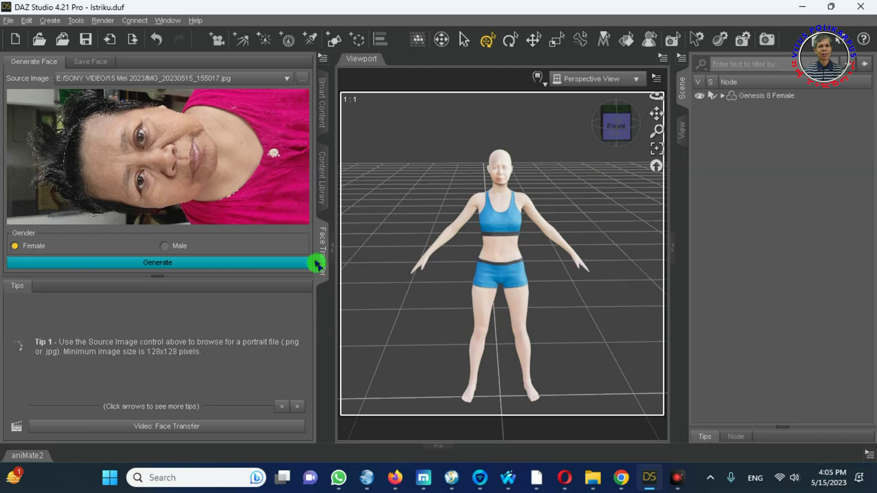